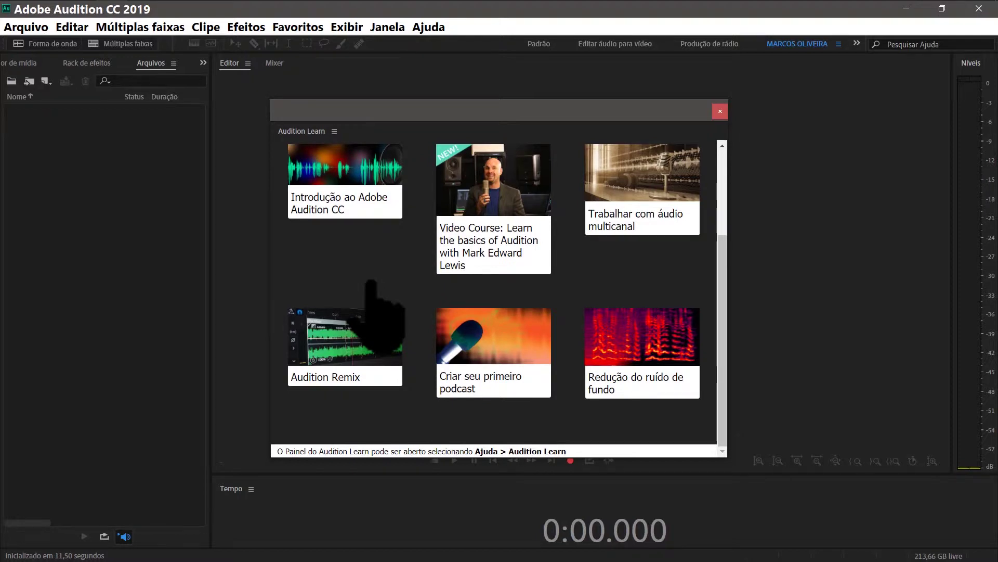
Browse the Audition Learn tutorials and close that panel
{"action": "scroll", "coordinate": [379, 321], "scroll_direction": "up", "scroll_amount": 3}
{"action": "scroll", "coordinate": [524, 323], "scroll_direction": "down", "scroll_amount": 3}
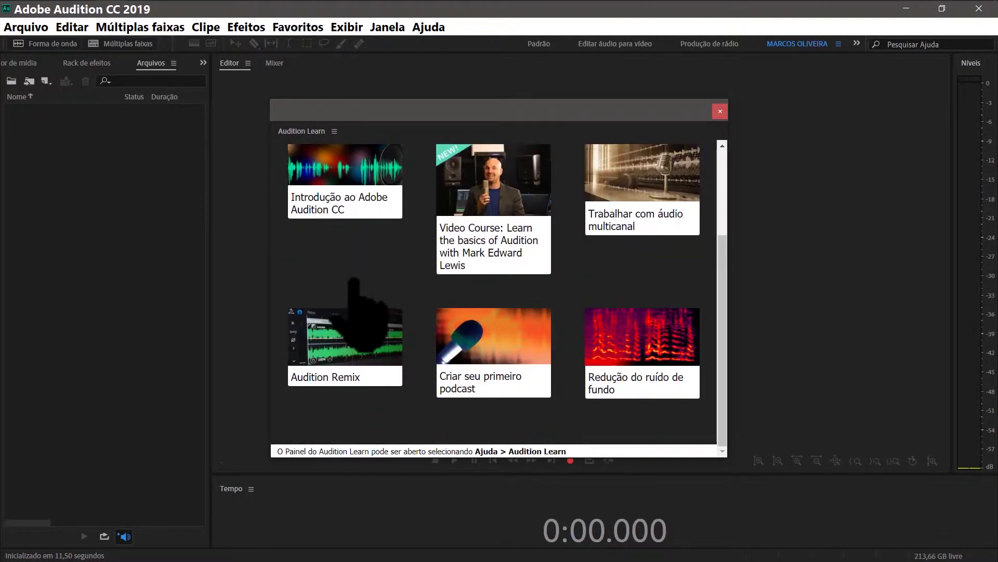
{"action": "scroll", "coordinate": [356, 302], "scroll_direction": "up", "scroll_amount": 3}
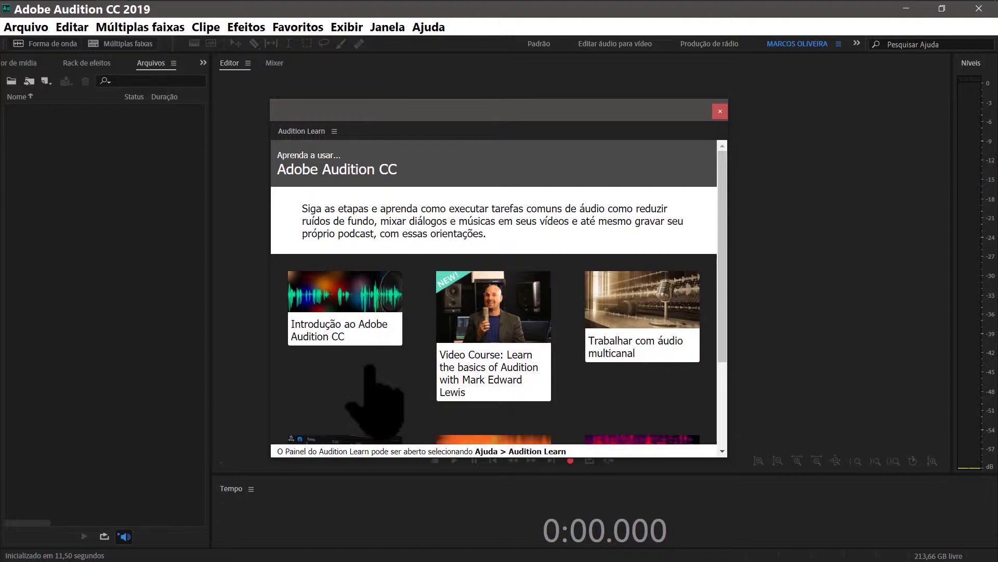
{"action": "left_click", "coordinate": [321, 126]}
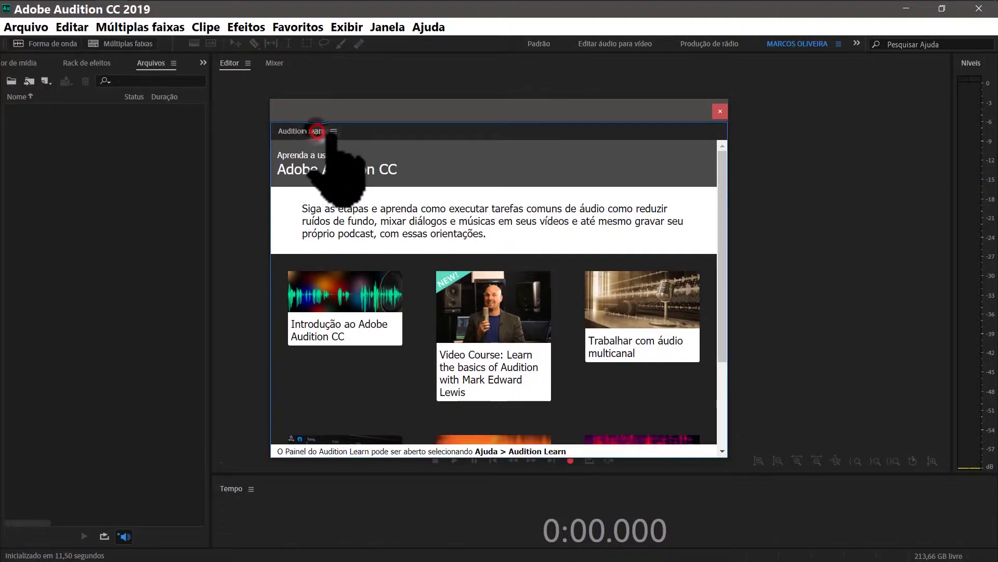
{"action": "left_click", "coordinate": [334, 131]}
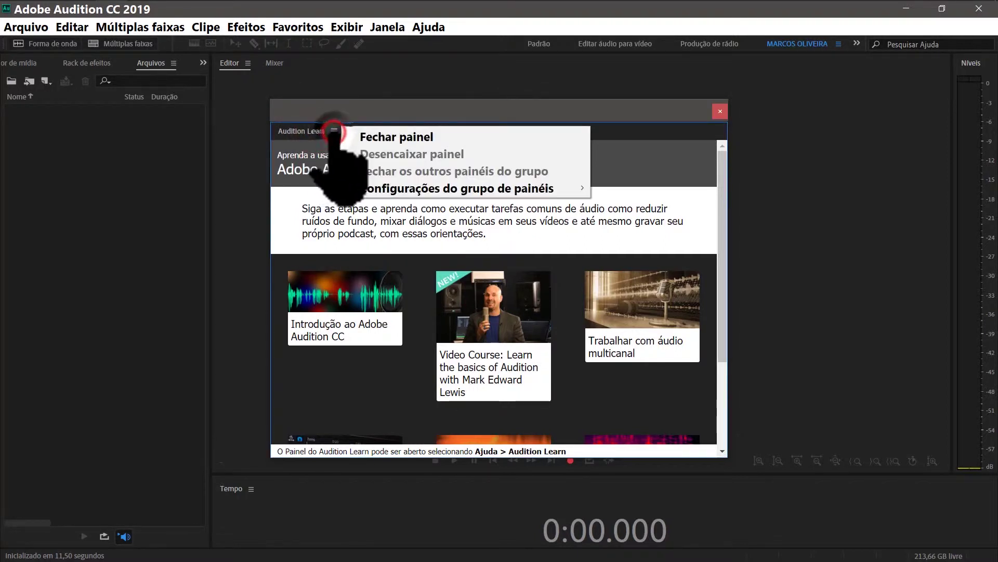
{"action": "left_click", "coordinate": [361, 137]}
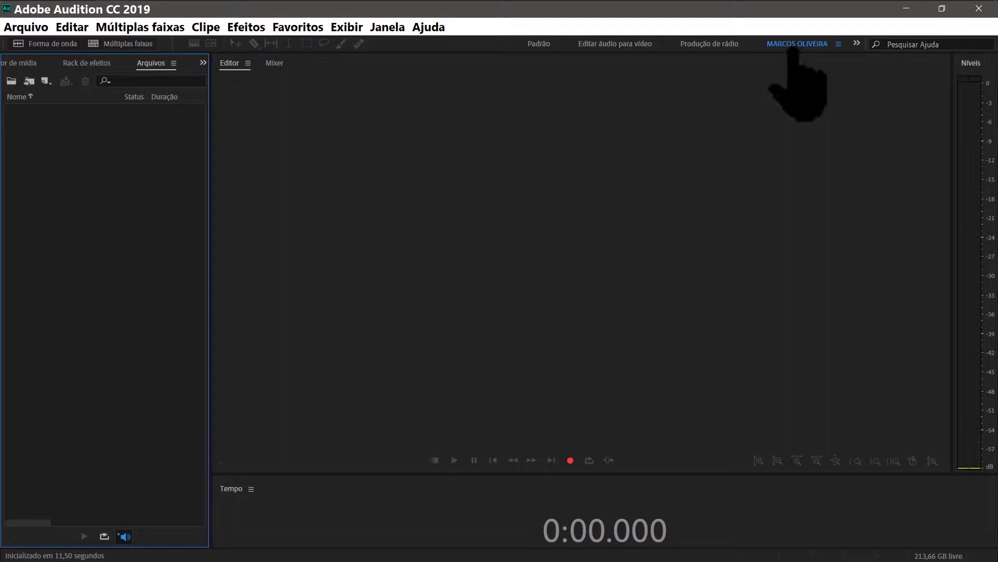
Switch to the Padrão workspace and preview an 08 Radio Contact Take 2 WAV file and 23 key Break 1.mp3, stopping playback at the end
{"action": "left_click", "coordinate": [204, 63]}
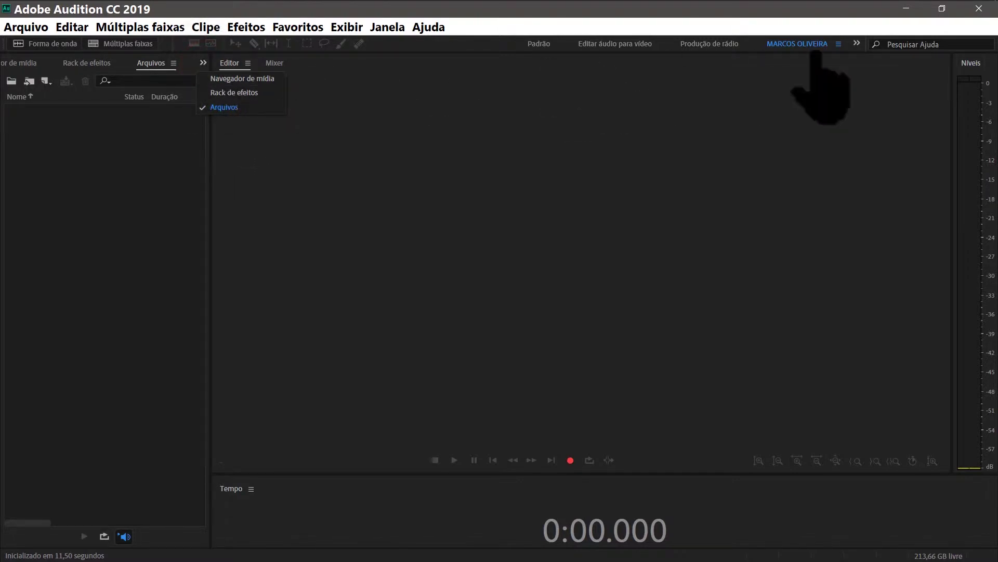
{"action": "left_click", "coordinate": [540, 43]}
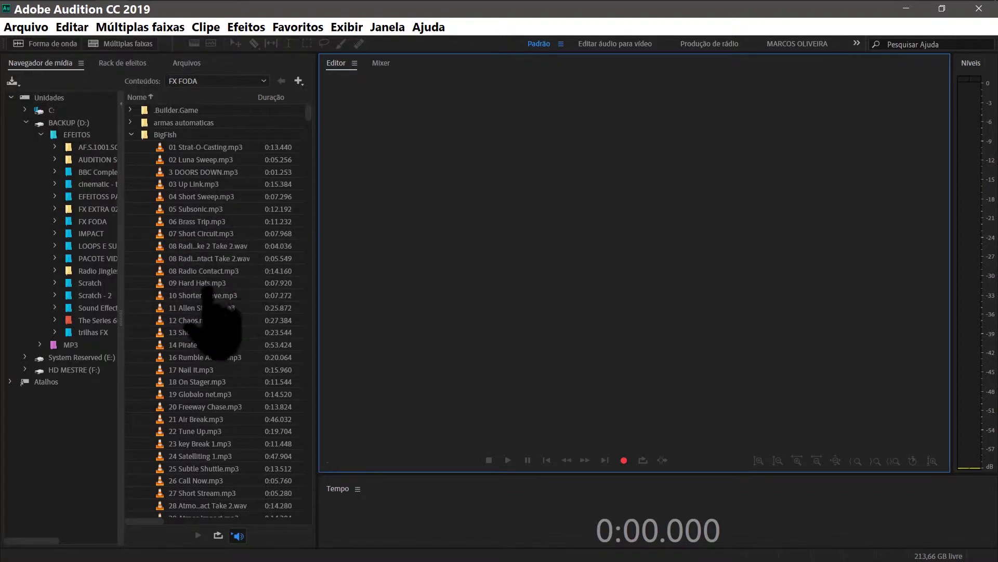
{"action": "left_click", "coordinate": [213, 260]}
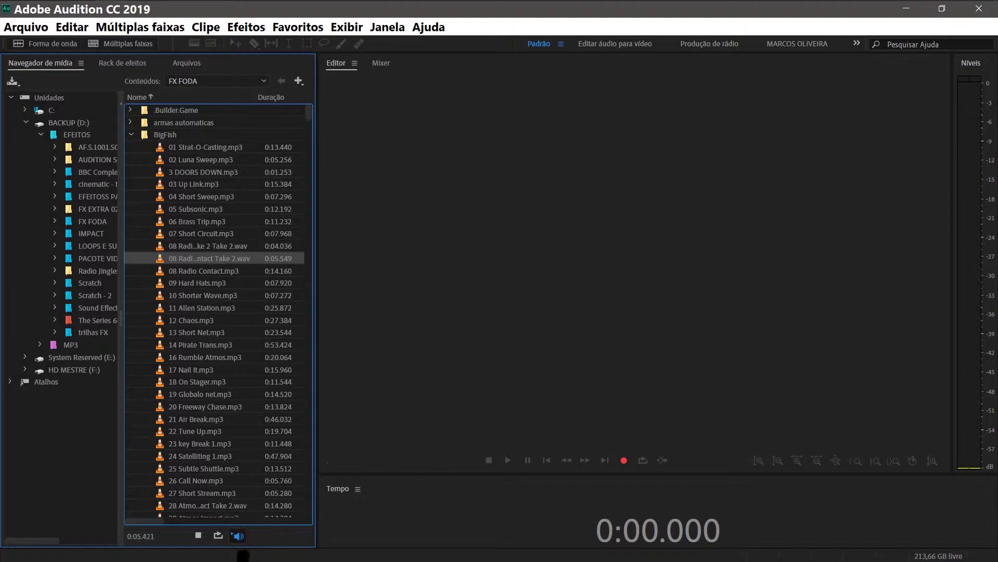
{"action": "left_click", "coordinate": [211, 445]}
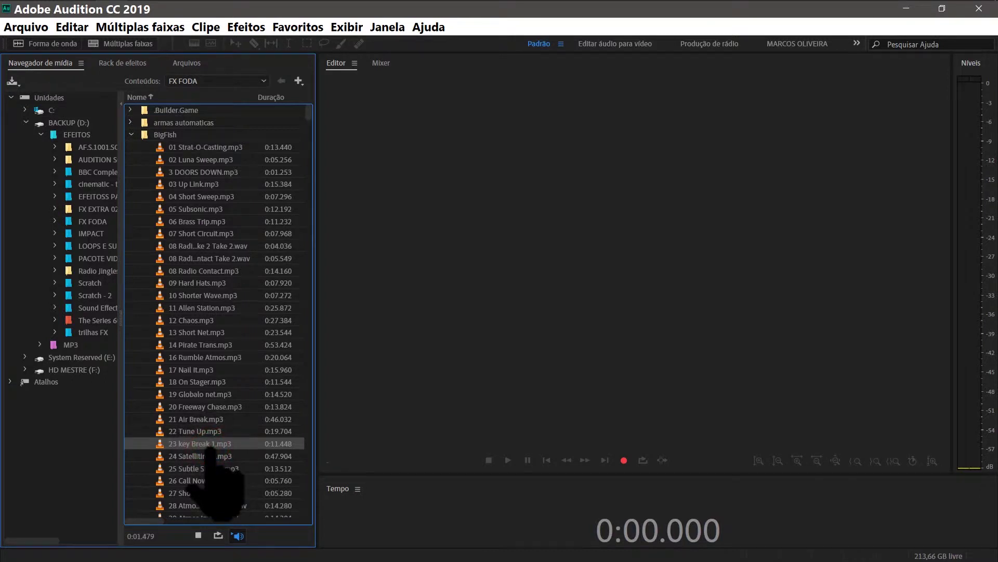
{"action": "left_click", "coordinate": [348, 386]}
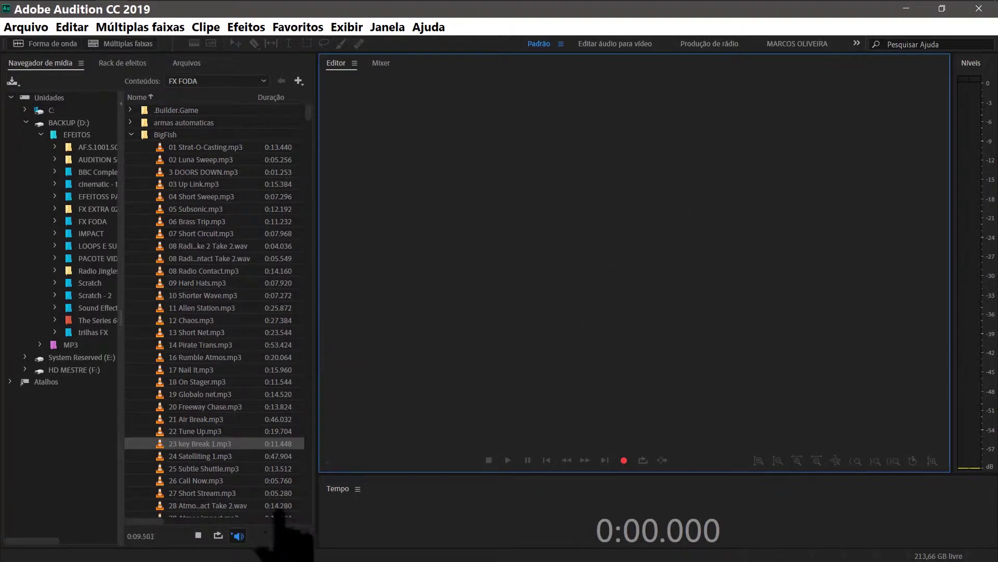
{"action": "left_click", "coordinate": [198, 536]}
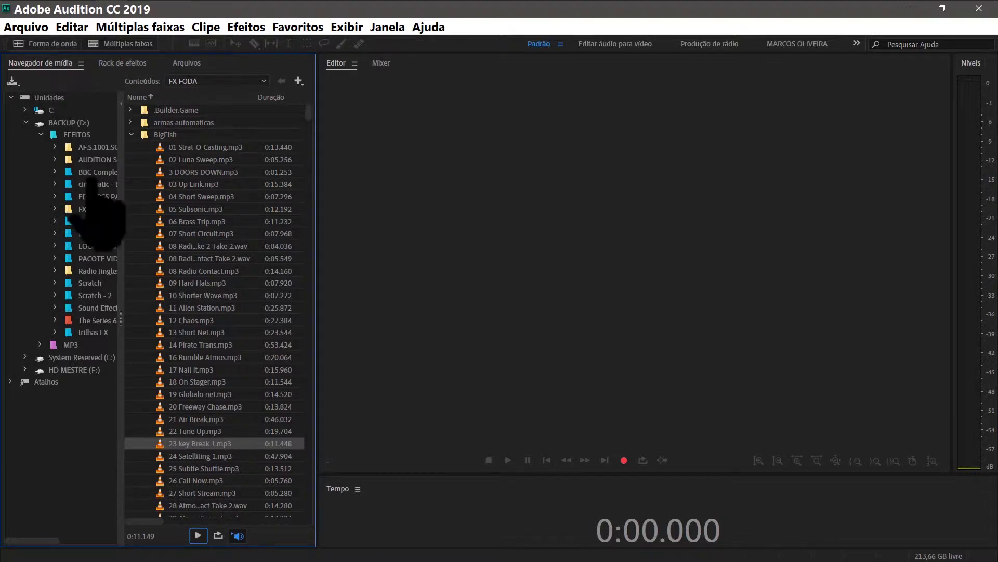
Load 23 key Break 1.mp3 into the waveform editor, play its opening seconds and stop playback
{"action": "left_click", "coordinate": [229, 445]}
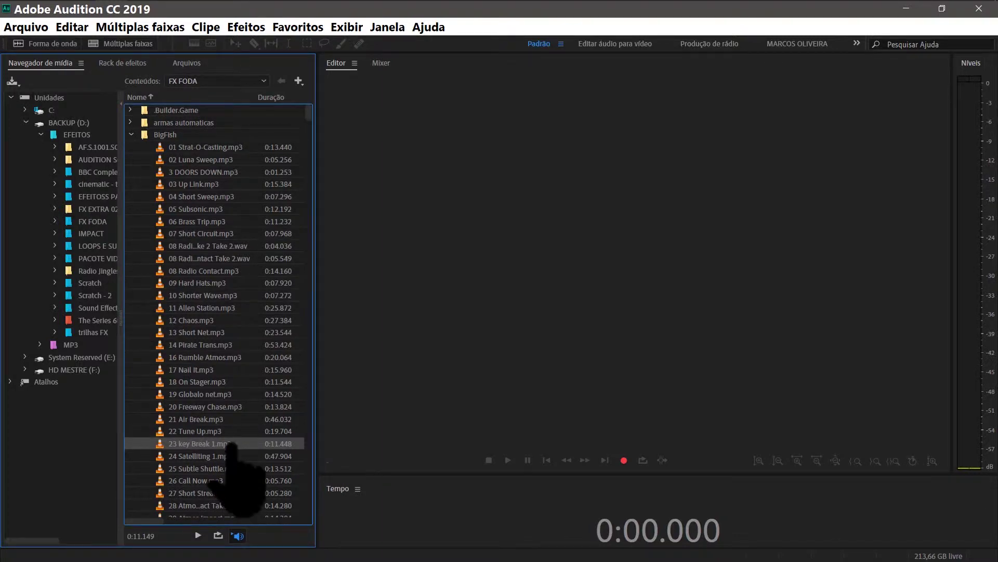
{"action": "left_click_drag", "start_coordinate": [230, 445], "coordinate": [520, 294]}
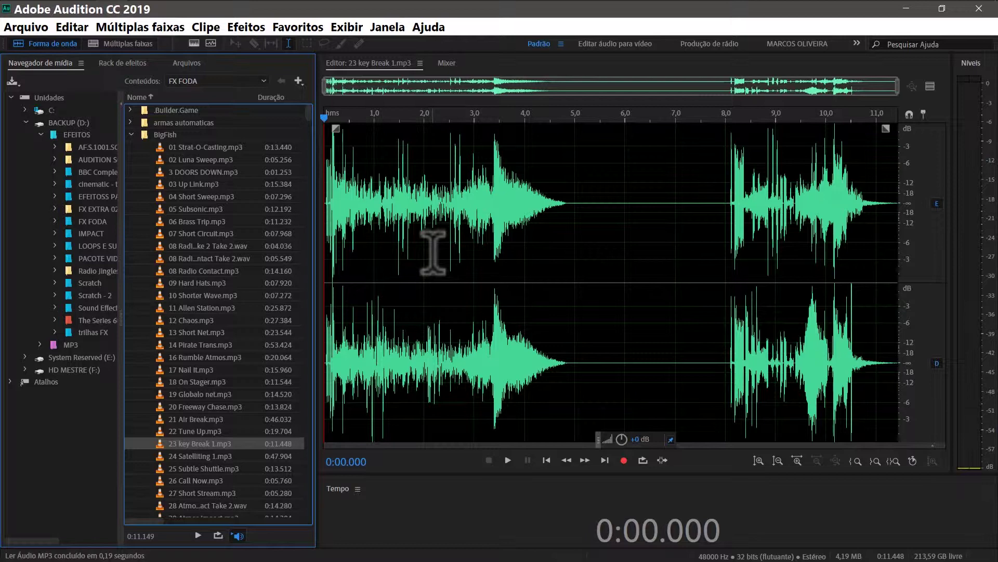
{"action": "key", "text": "space"}
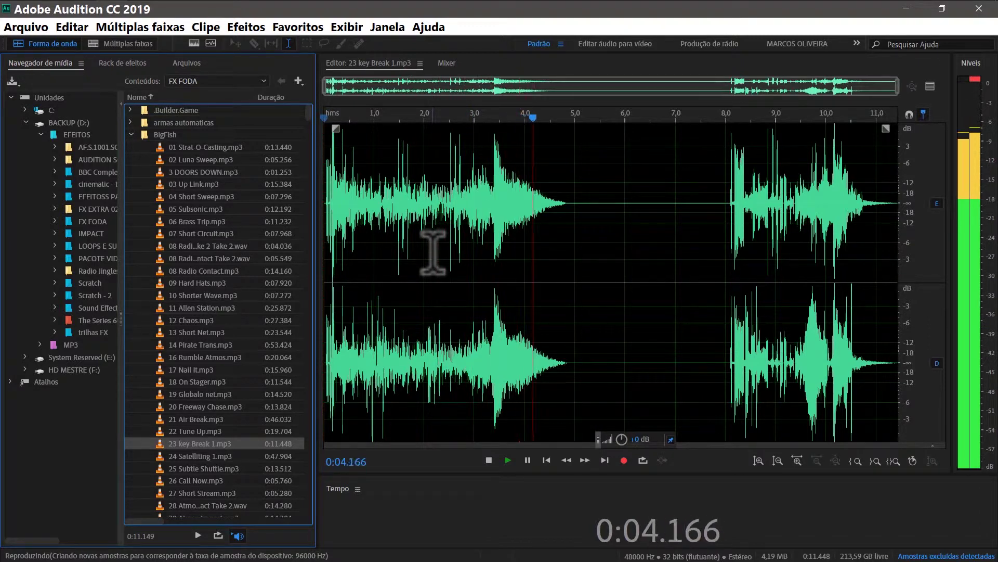
{"action": "key", "text": "space"}
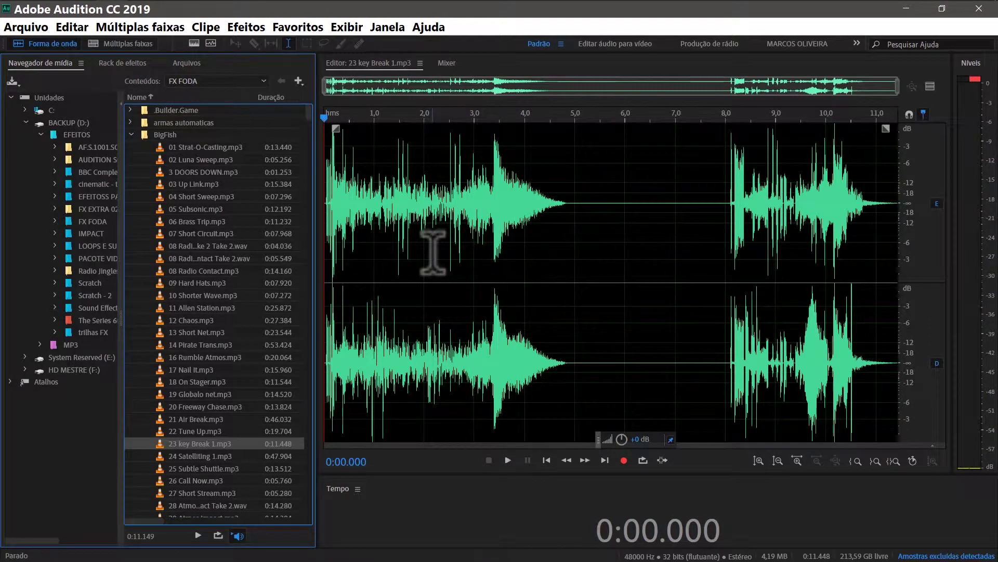
{"action": "left_click_drag", "start_coordinate": [583, 263], "coordinate": [690, 263]}
{"action": "left_click", "coordinate": [579, 264]}
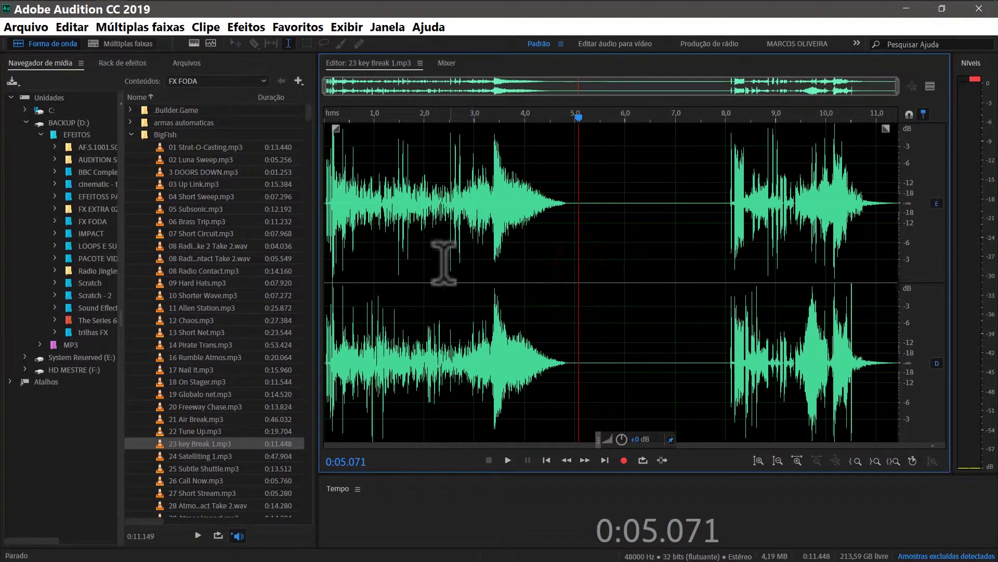
{"action": "left_click_drag", "start_coordinate": [437, 281], "coordinate": [575, 276]}
{"action": "left_click", "coordinate": [515, 278]}
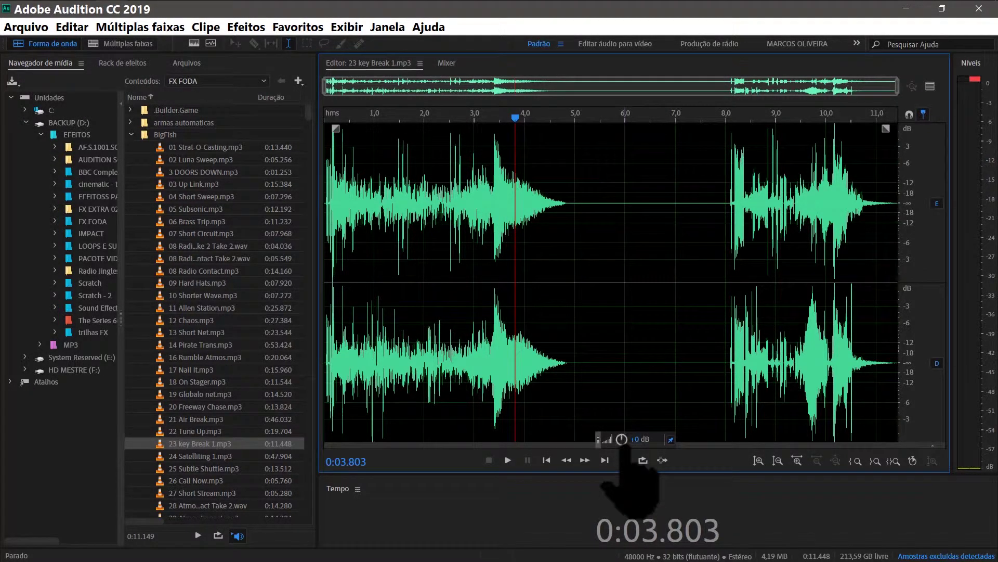
Slightly lower the whole clip's volume, and adjust the gain of the selected range from the start to about 6.18 seconds
{"action": "left_click_drag", "start_coordinate": [620, 441], "coordinate": [602, 446]}
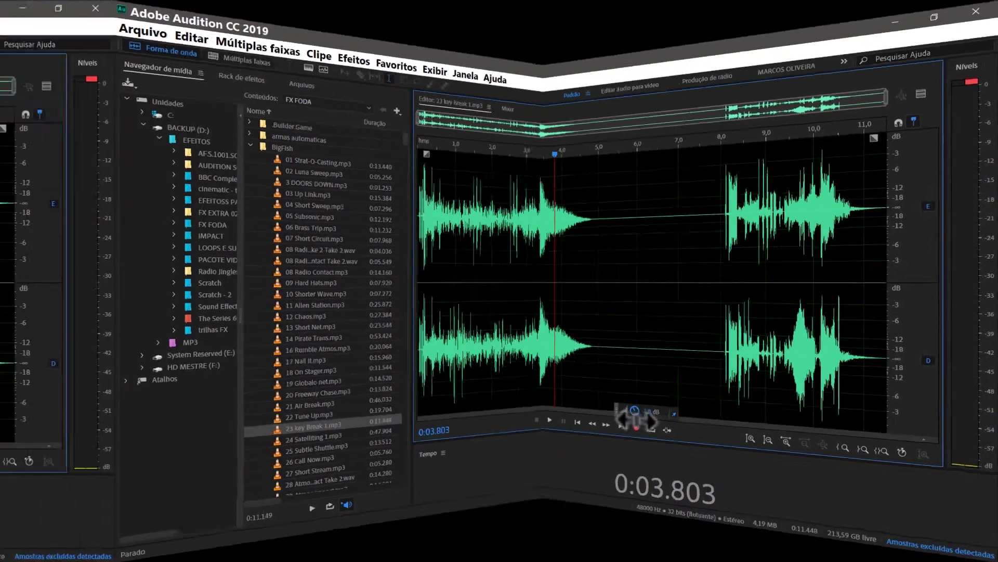
{"action": "left_click", "coordinate": [635, 276]}
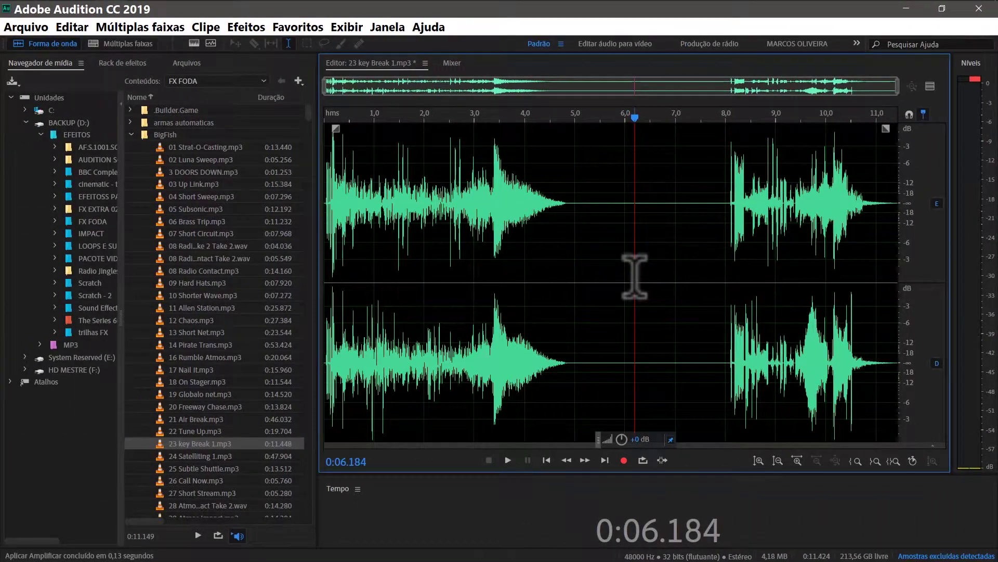
{"action": "left_click_drag", "start_coordinate": [634, 276], "coordinate": [275, 246]}
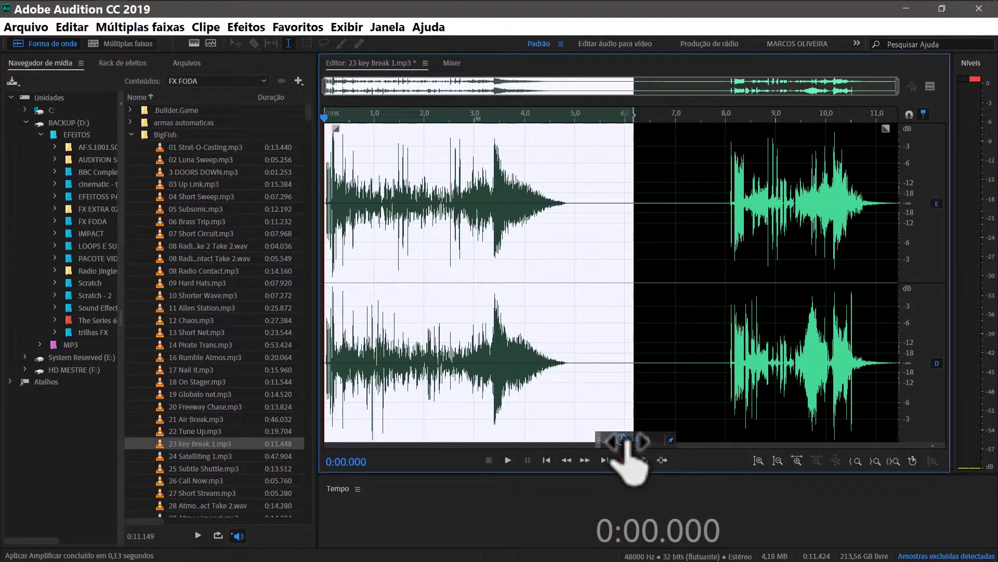
{"action": "mouse_move", "coordinate": [623, 438]}
{"action": "left_mouse_down"}
{"action": "mouse_move", "coordinate": [593, 437]}
{"action": "mouse_move", "coordinate": [627, 441]}
{"action": "left_mouse_up"}
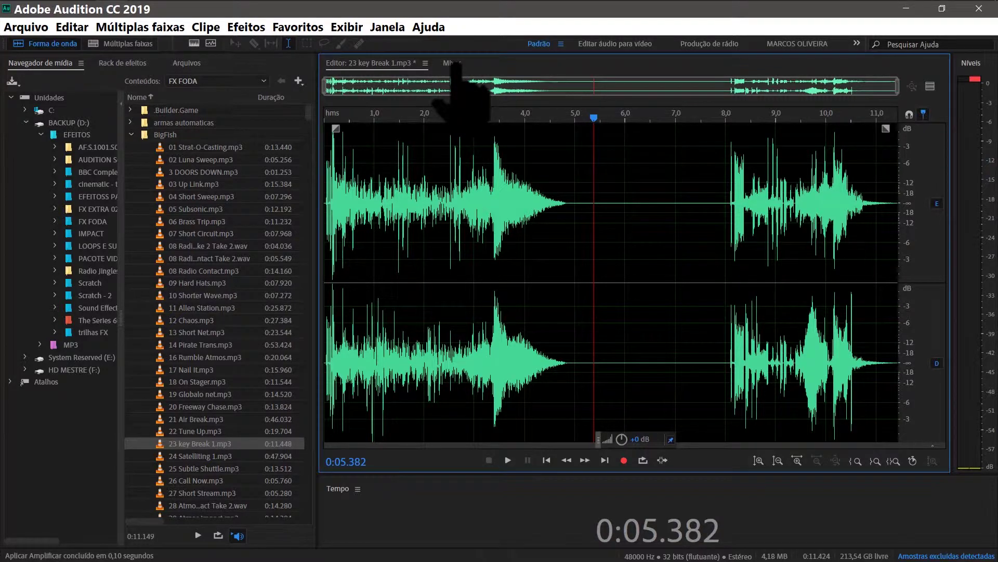
Look at the mixer while the single audio file is active and return to its waveform
{"action": "left_click", "coordinate": [451, 63]}
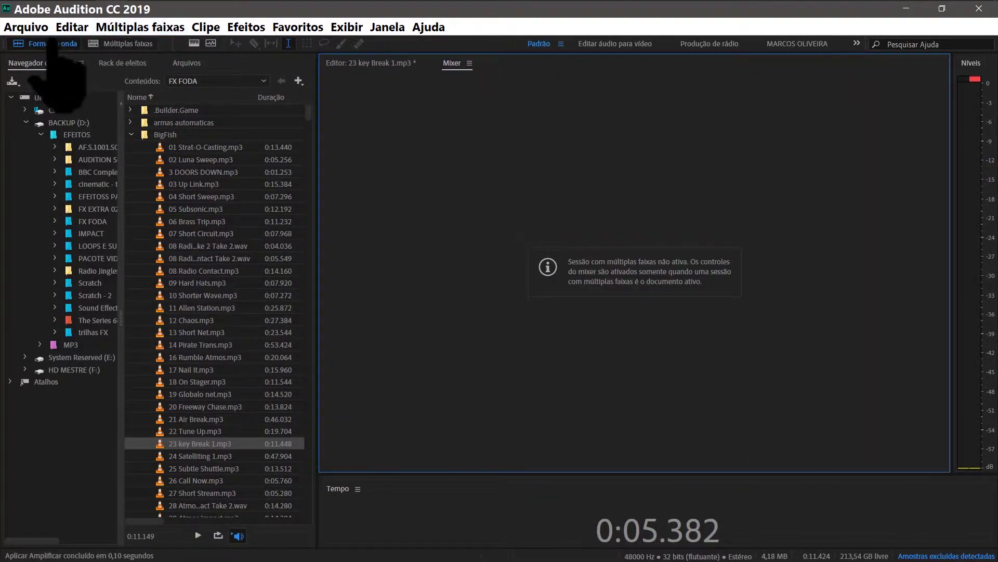
{"action": "left_click", "coordinate": [402, 63]}
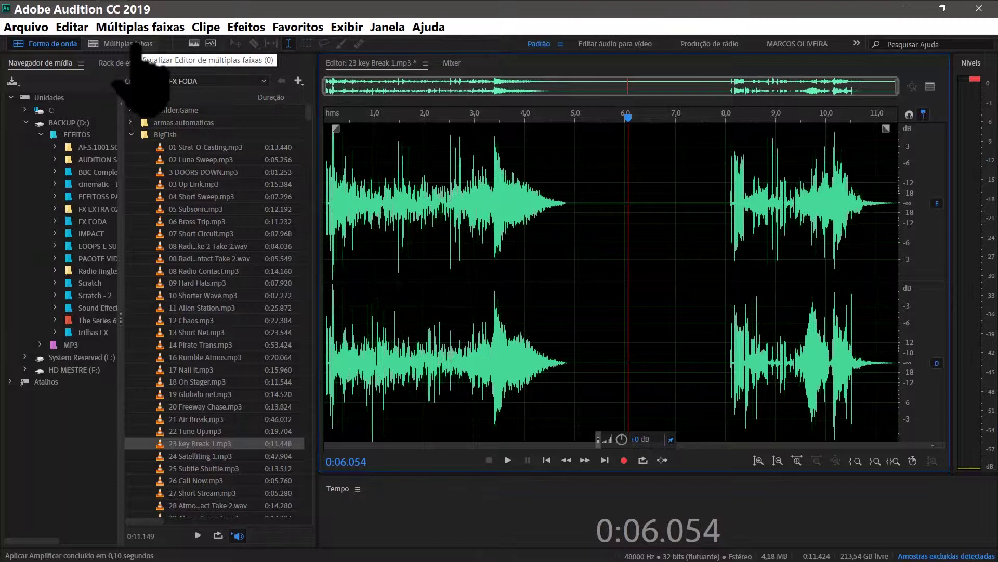
Create the multitrack session Sessão sem título 1 from the CURSO YOUTUBE template, replacing the existing session file
{"action": "left_click", "coordinate": [134, 45]}
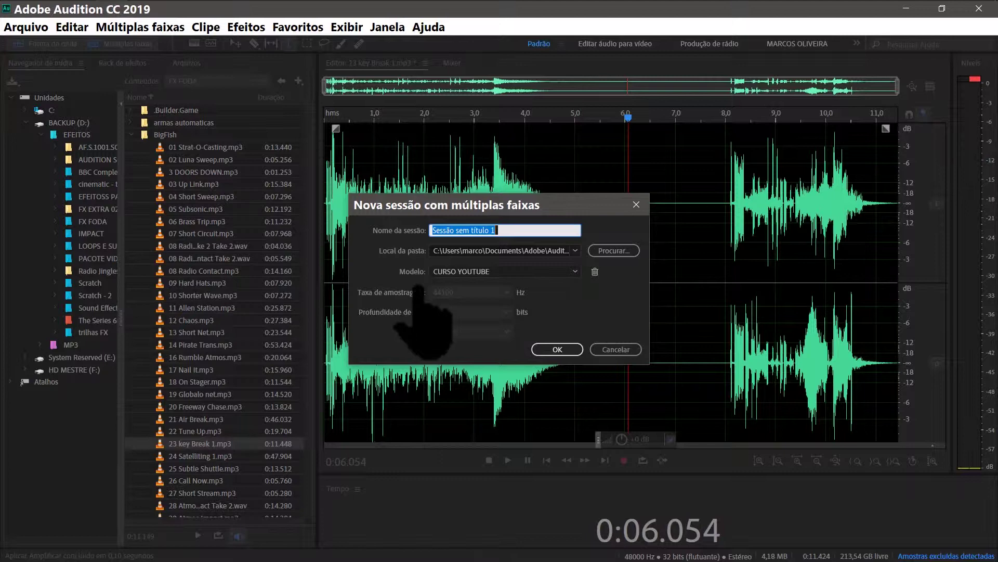
{"action": "left_click", "coordinate": [576, 273]}
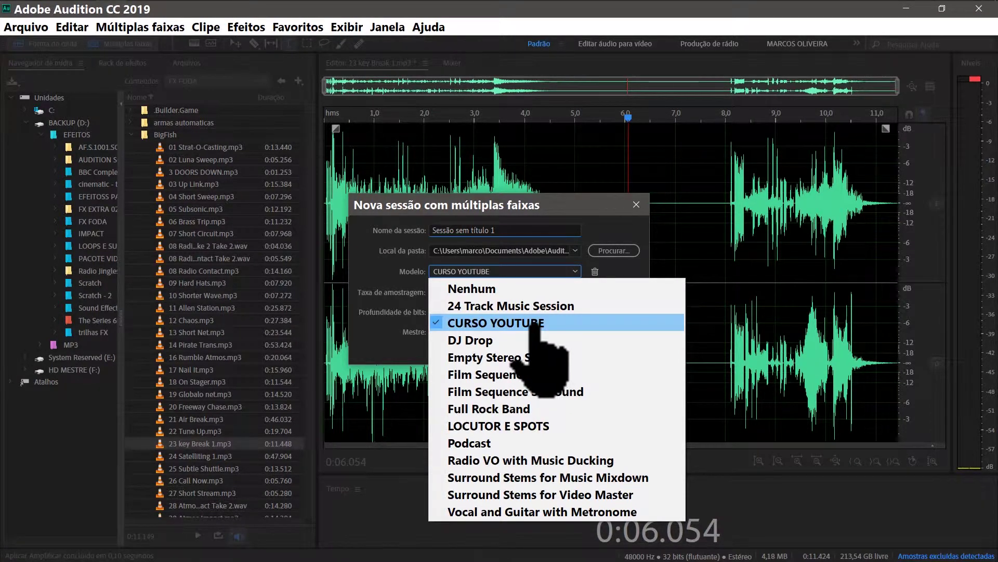
{"action": "left_click", "coordinate": [515, 207]}
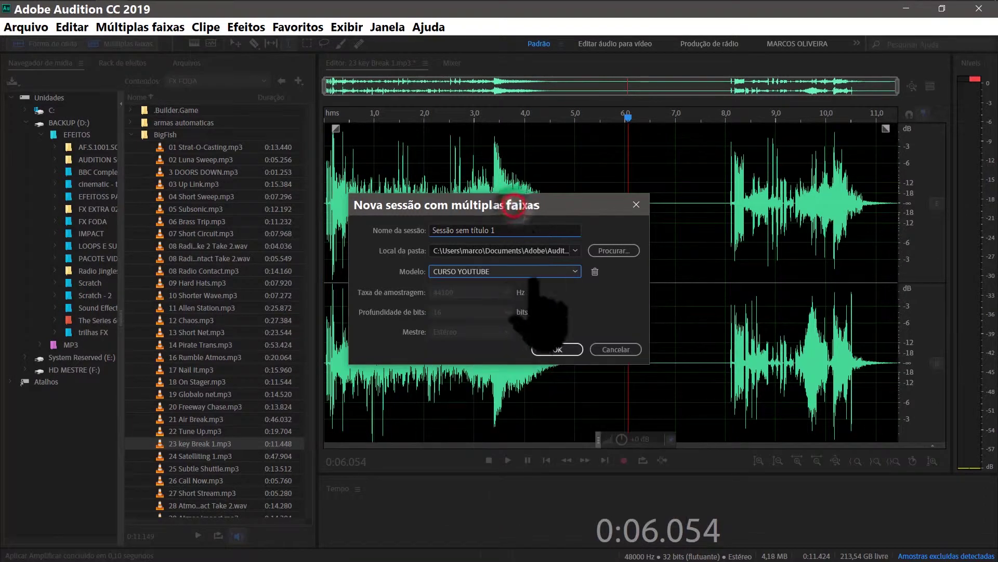
{"action": "left_click", "coordinate": [555, 348]}
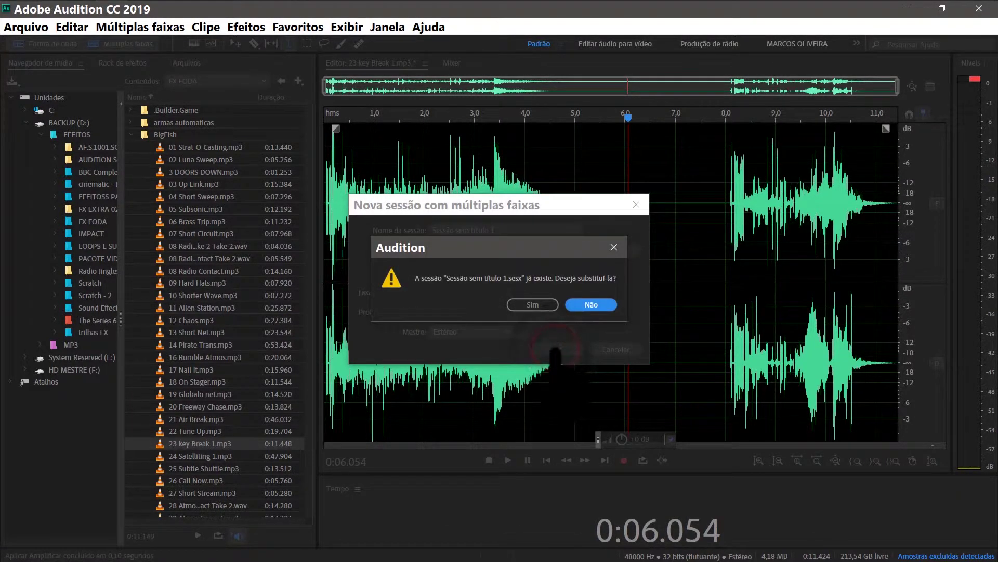
{"action": "left_click", "coordinate": [532, 304]}
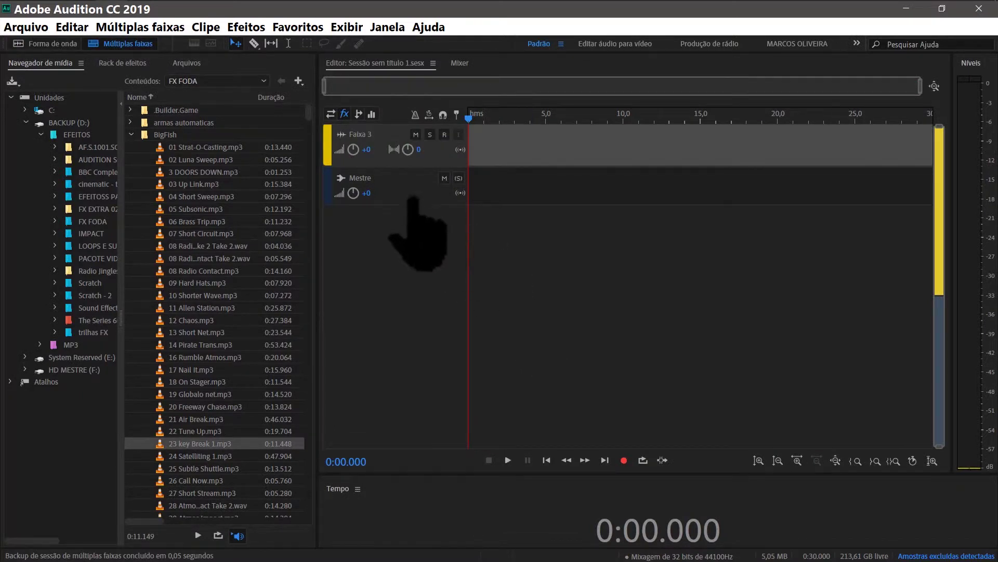
Select the Faixa 3 track, followed by the Mestre track
{"action": "left_click", "coordinate": [318, 186]}
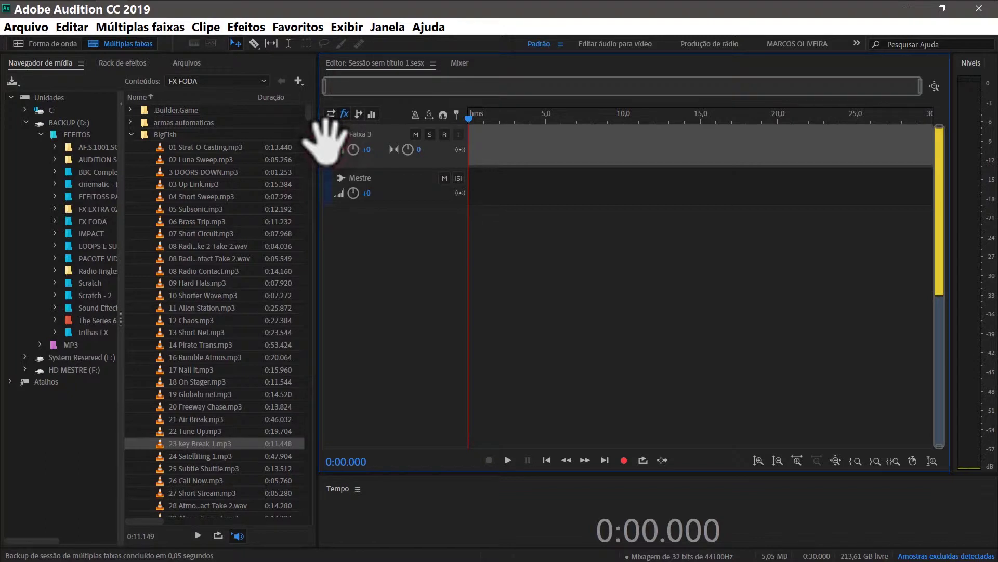
{"action": "left_click", "coordinate": [326, 141]}
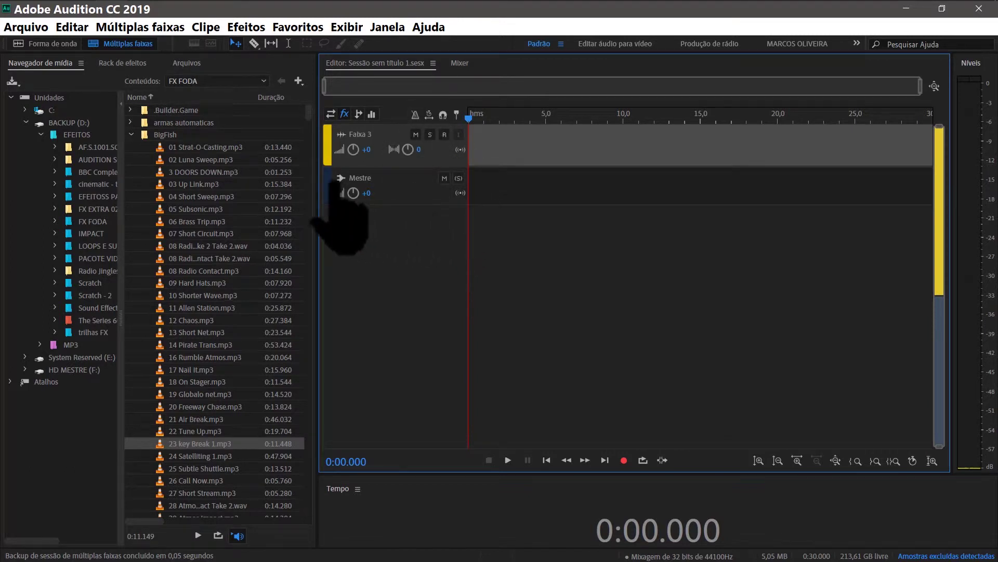
{"action": "left_click", "coordinate": [328, 182]}
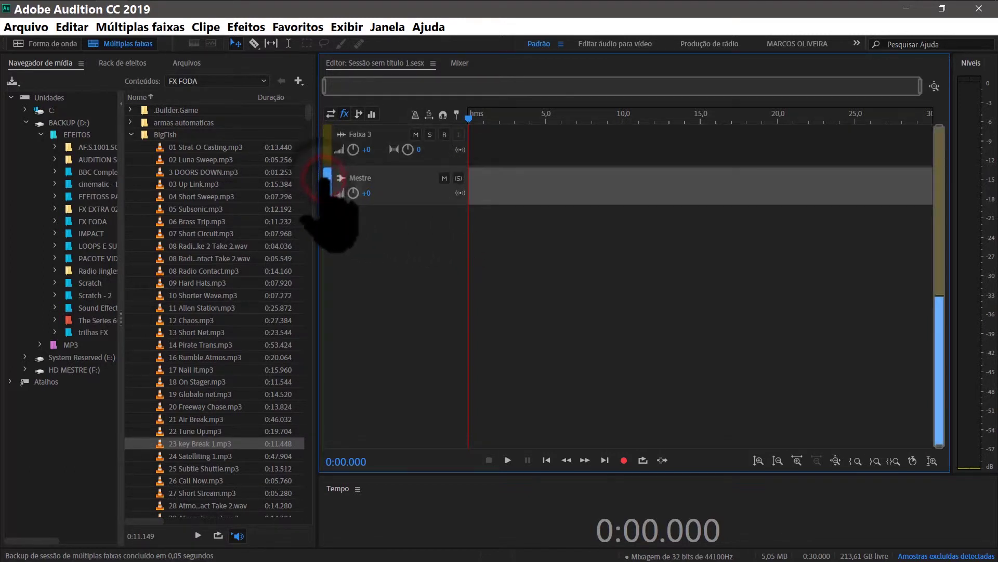
View the session's tracks in the mixer, return to the multitrack editor and select Faixa 3
{"action": "left_click", "coordinate": [463, 66]}
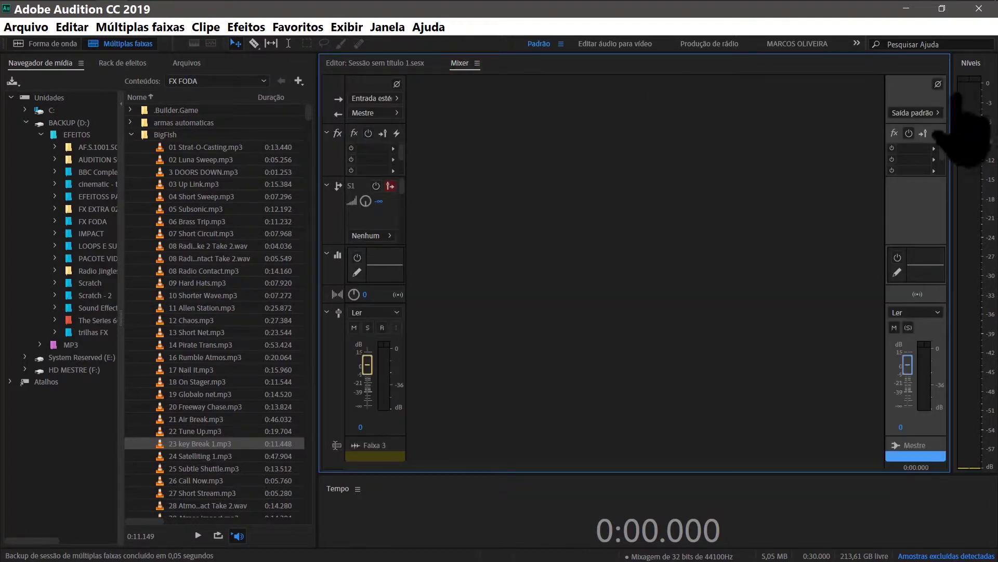
{"action": "left_click", "coordinate": [917, 87]}
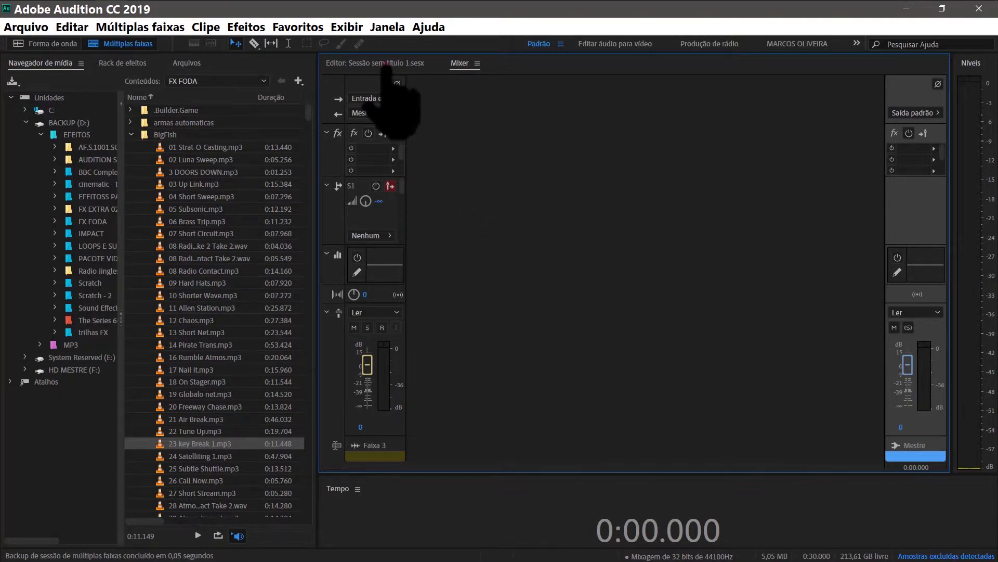
{"action": "left_click", "coordinate": [385, 64]}
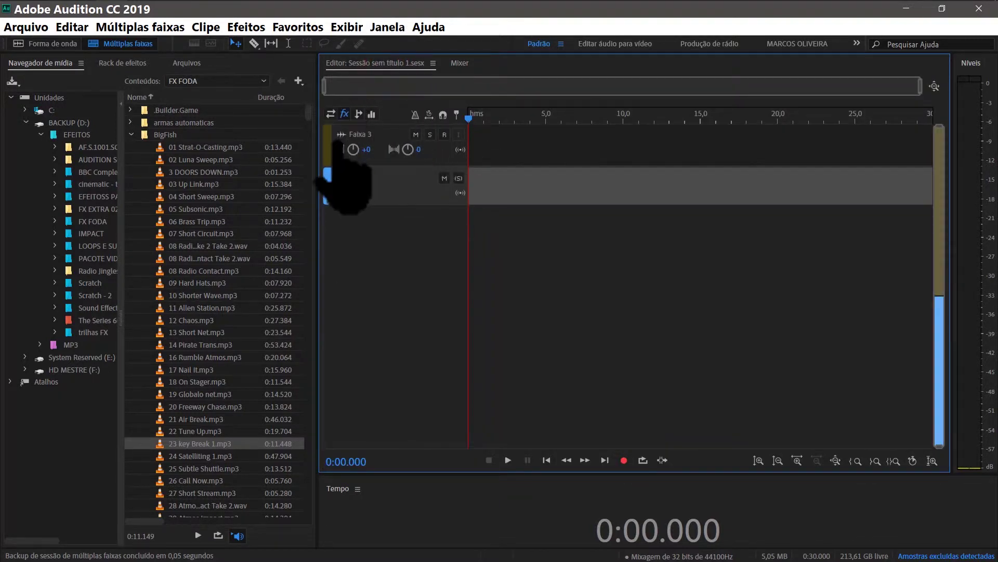
{"action": "left_click", "coordinate": [325, 148]}
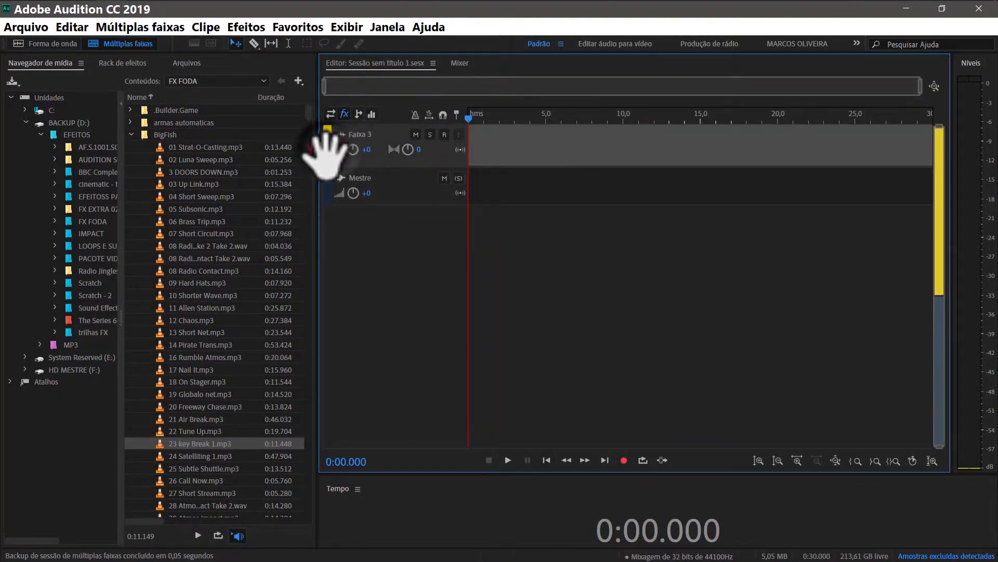
Arm Faixa 3 for recording and increase its track height to expose the effects slots and level meter
{"action": "left_click", "coordinate": [444, 135]}
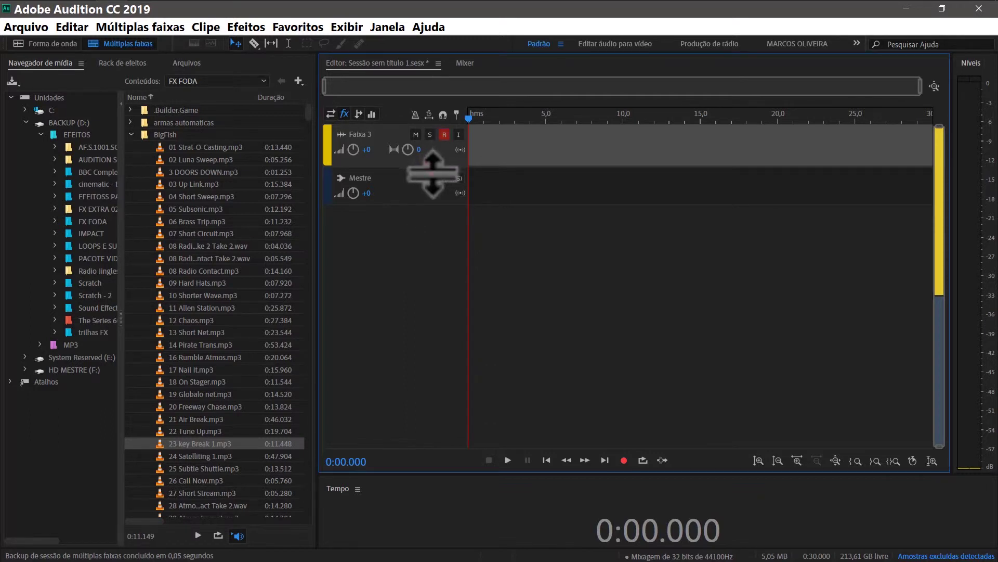
{"action": "left_click_drag", "start_coordinate": [433, 174], "coordinate": [435, 282]}
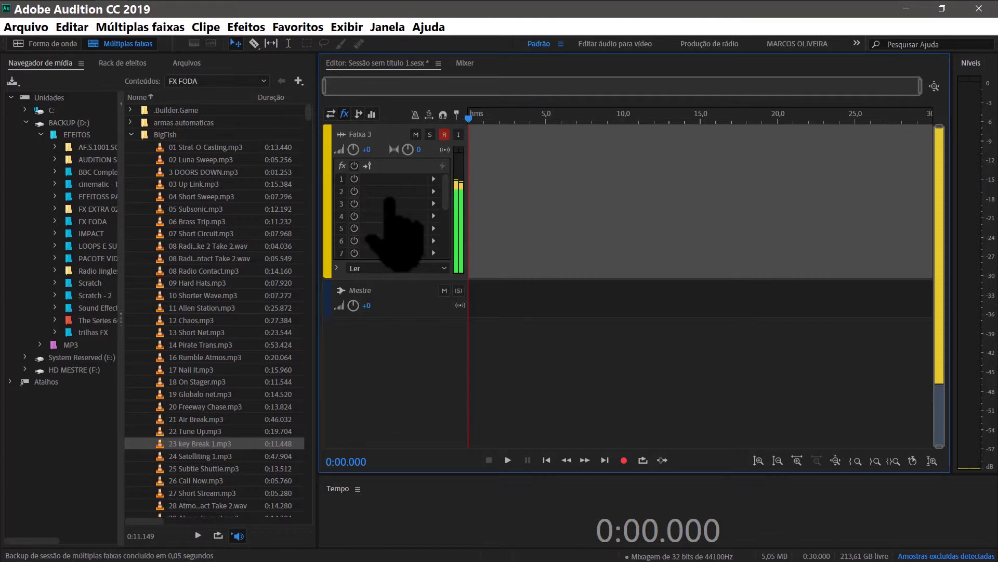
Record a clip about 7 seconds long on Faixa 3, stop recording and disarm the track
{"action": "left_click", "coordinate": [624, 460]}
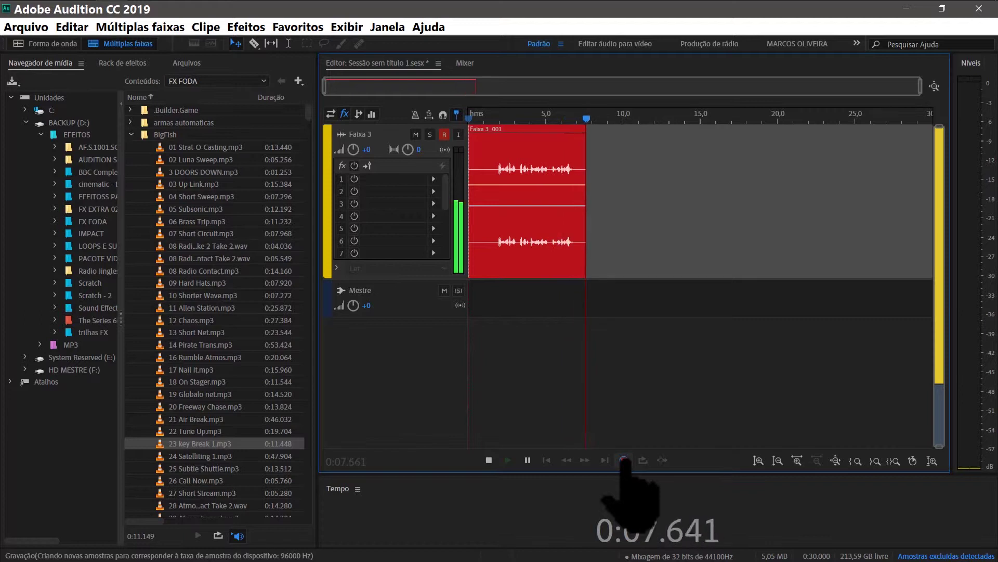
{"action": "left_click", "coordinate": [624, 459]}
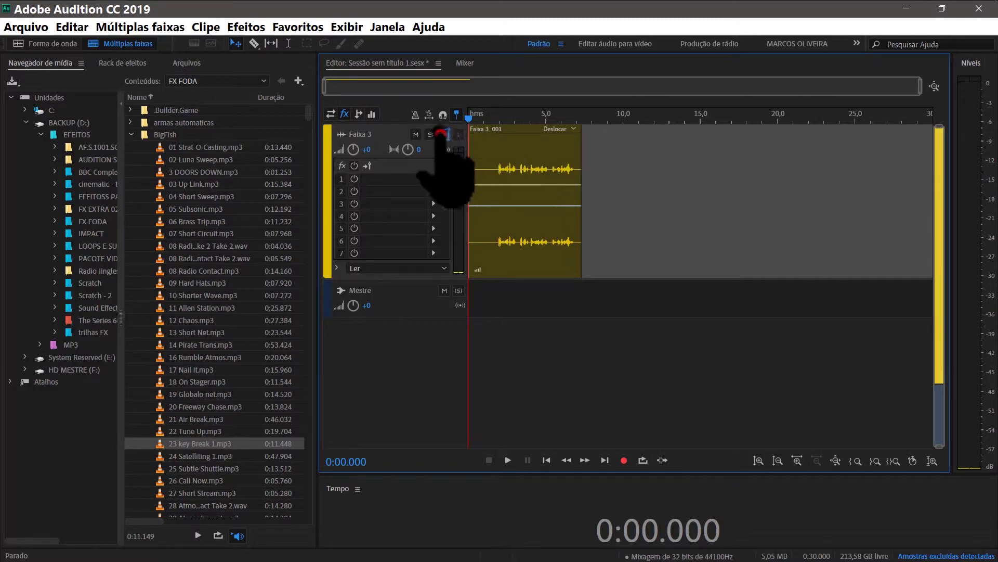
{"action": "left_click", "coordinate": [444, 134]}
Place the playhead at about 0:01.594 and examine the recorded clip's waveform up close
{"action": "left_click", "coordinate": [492, 115]}
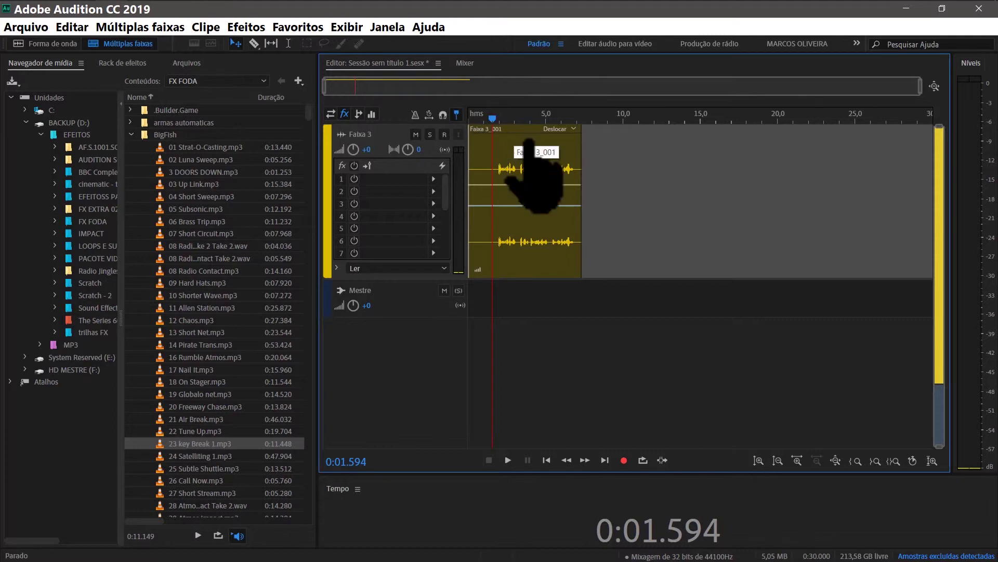
{"action": "scroll", "coordinate": [529, 140], "scroll_direction": "up", "scroll_amount": 5}
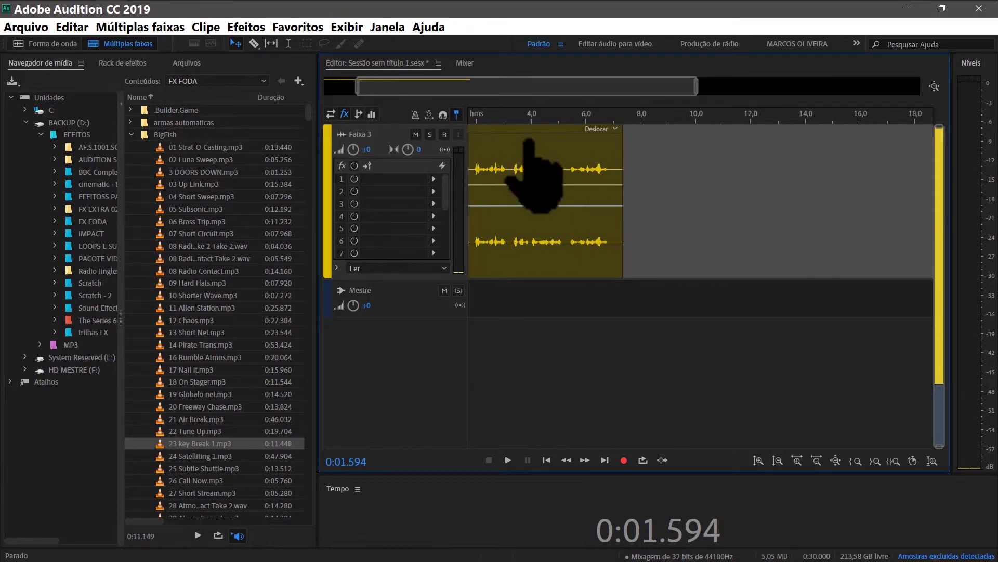
{"action": "scroll", "coordinate": [528, 140], "scroll_direction": "up", "scroll_amount": 3}
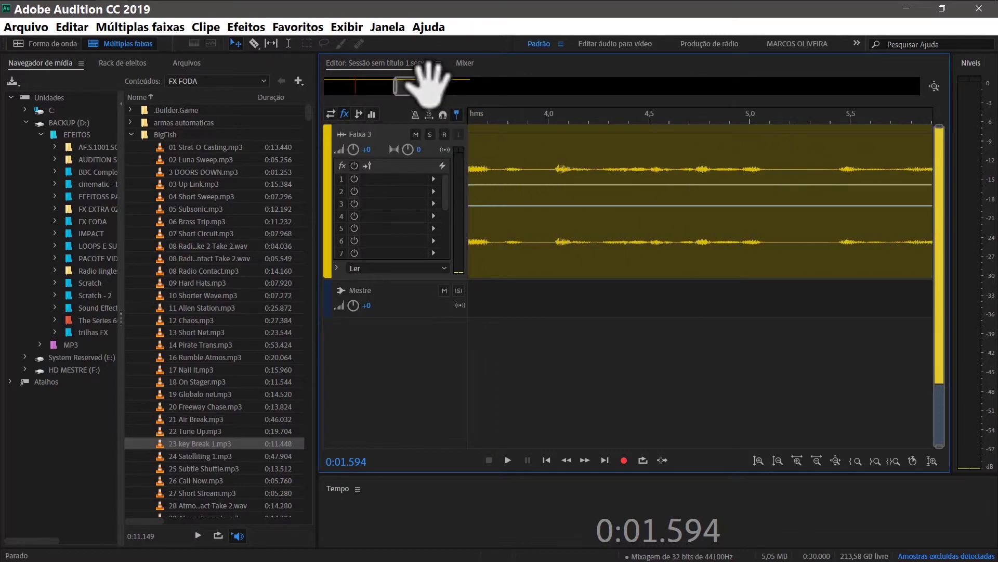
{"action": "left_click_drag", "start_coordinate": [430, 85], "coordinate": [377, 85]}
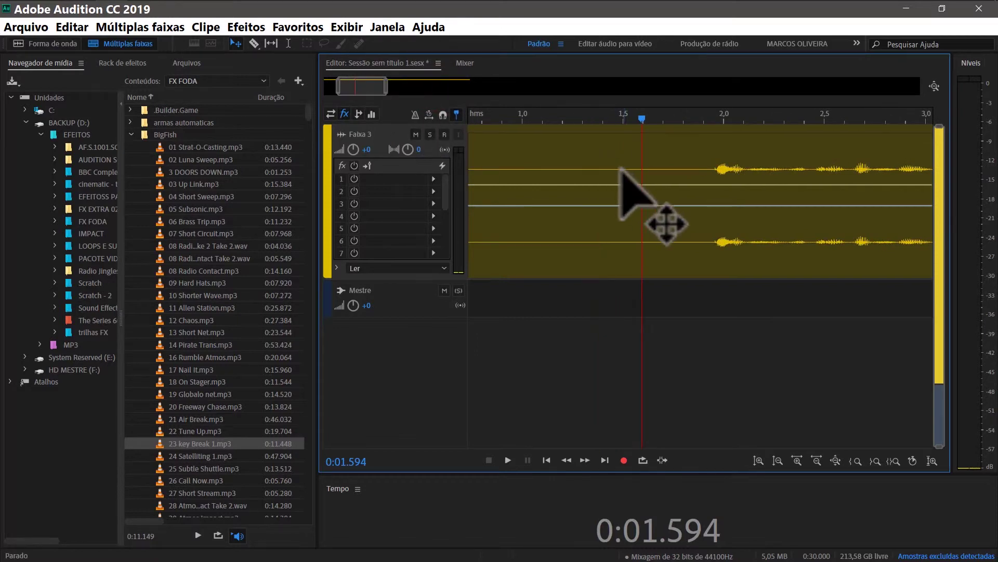
{"action": "scroll", "coordinate": [613, 177], "scroll_direction": "down", "scroll_amount": 5}
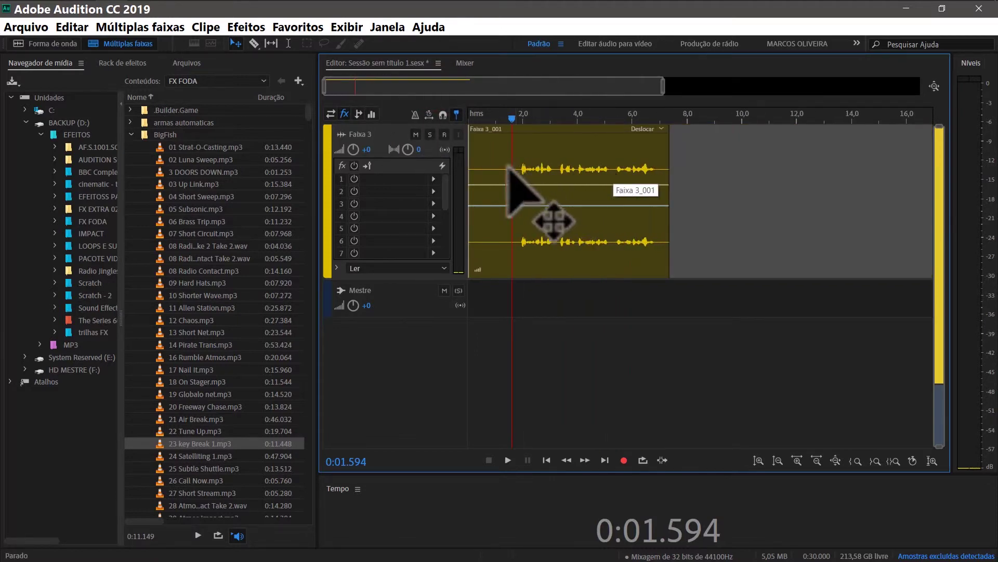
Reposition the playhead at about 0:01.541, just before the first sound in the recorded clip
{"action": "left_click", "coordinate": [500, 130]}
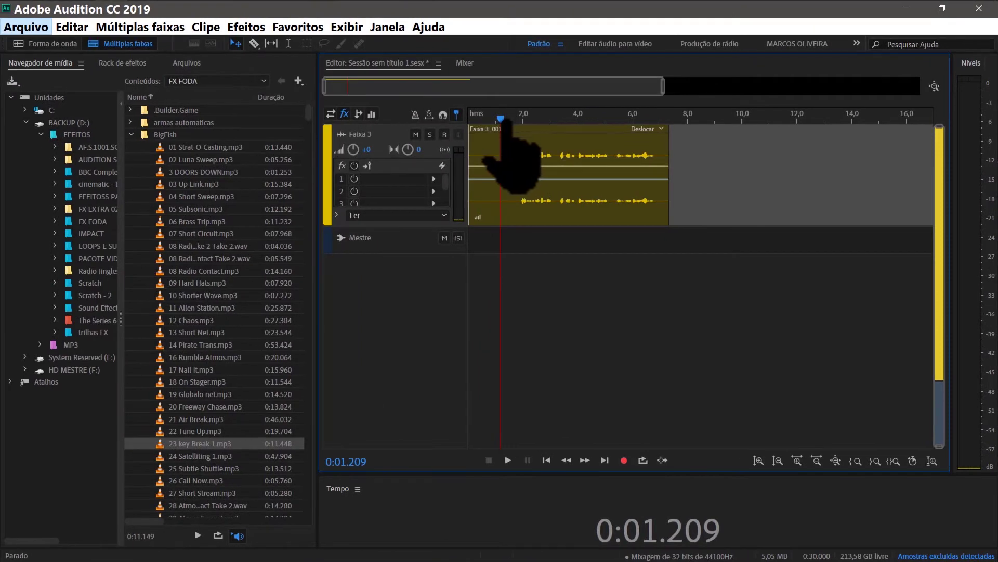
{"action": "left_click", "coordinate": [505, 117]}
{"action": "left_click", "coordinate": [510, 117]}
{"action": "scroll", "coordinate": [522, 117], "scroll_direction": "up", "scroll_amount": 3}
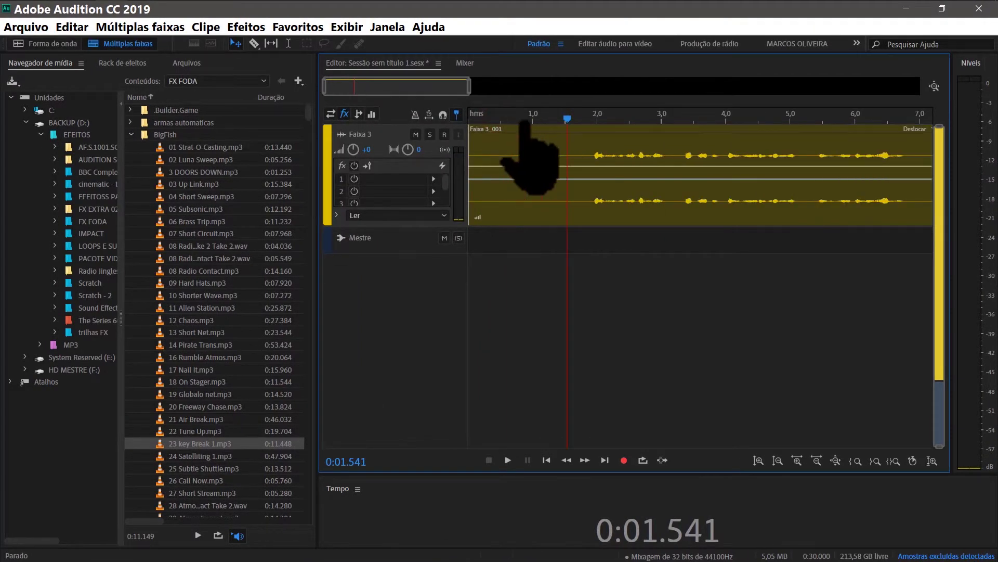
{"action": "scroll", "coordinate": [527, 121], "scroll_direction": "down", "scroll_amount": 2}
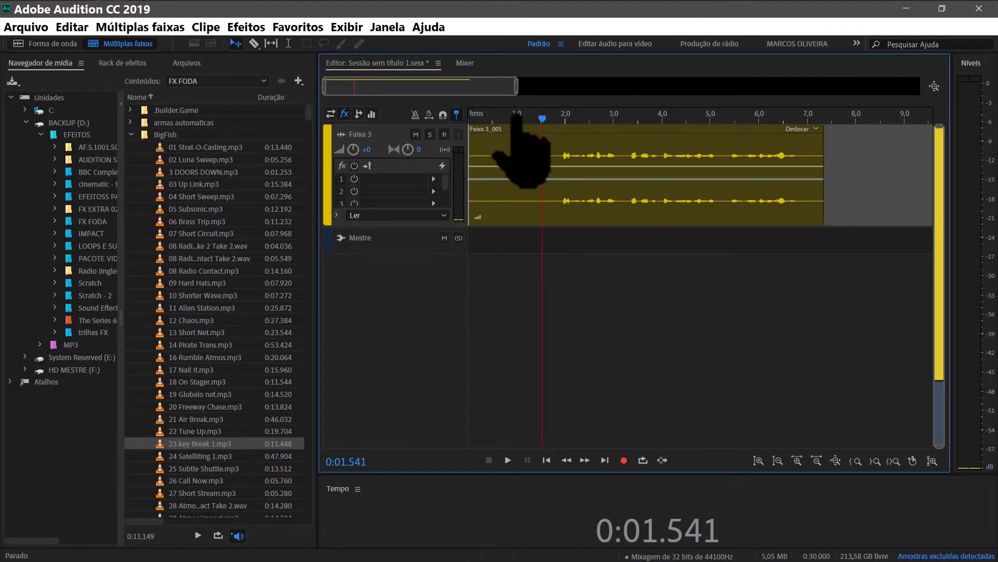
{"action": "mouse_move", "coordinate": [408, 85]}
{"action": "left_mouse_down"}
{"action": "mouse_move", "coordinate": [845, 85]}
{"action": "mouse_move", "coordinate": [412, 85]}
{"action": "left_mouse_up"}
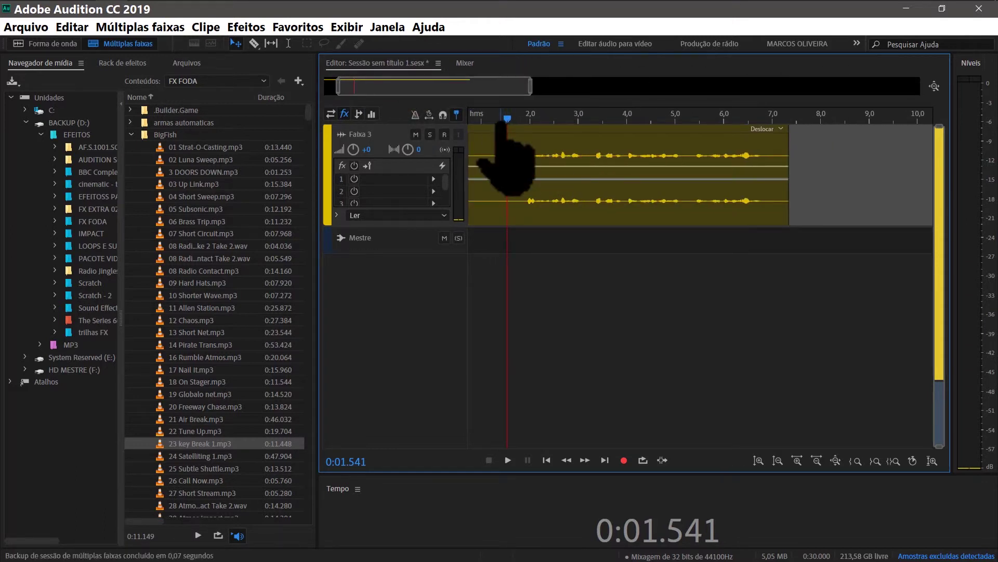
Place the playhead at about 0:01.710, play the recorded clip from there, stop it and restart playback
{"action": "left_click", "coordinate": [515, 120]}
{"action": "left_click_drag", "start_coordinate": [507, 121], "coordinate": [516, 119]}
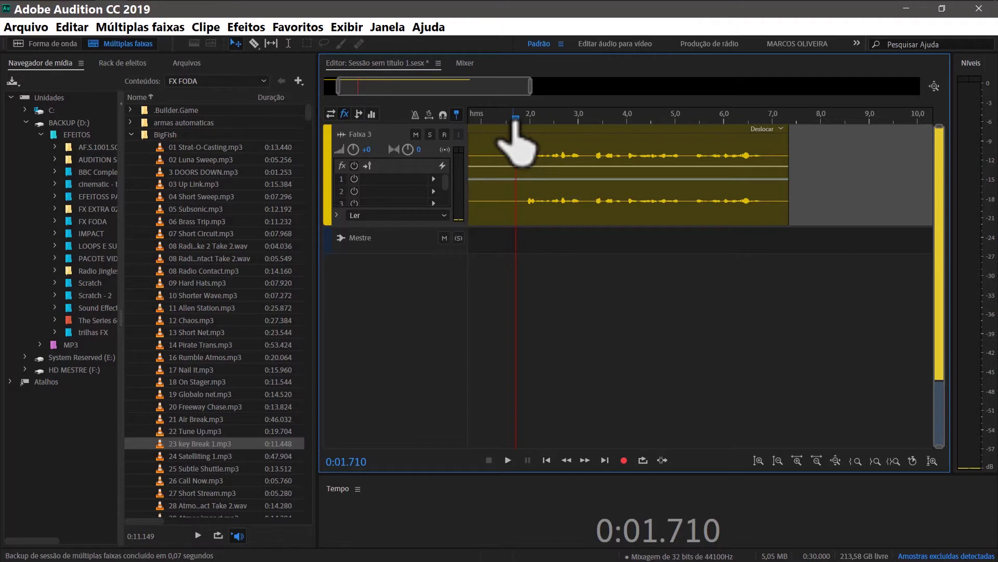
{"action": "key", "text": "space"}
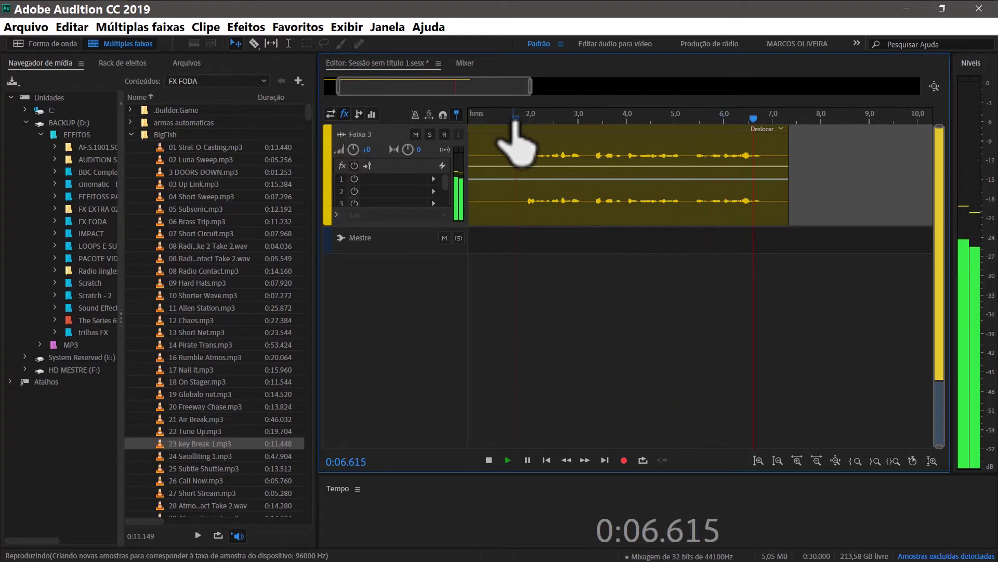
{"action": "key", "text": "space"}
{"action": "key", "text": "space"}
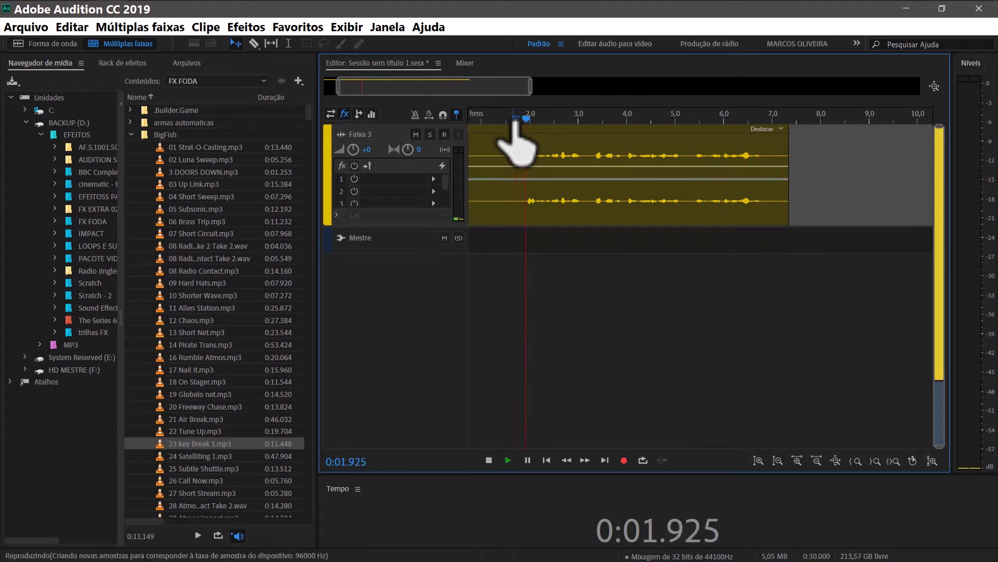